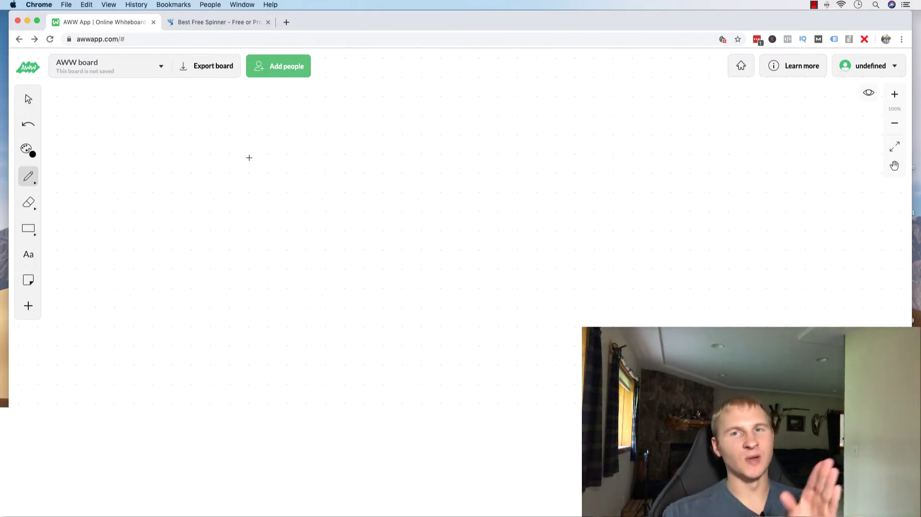
- Draw the top H box with branch lines labelled A, C and S
{"action": "left_click_drag", "start_coordinate": [333, 113], "coordinate": [335, 154]}
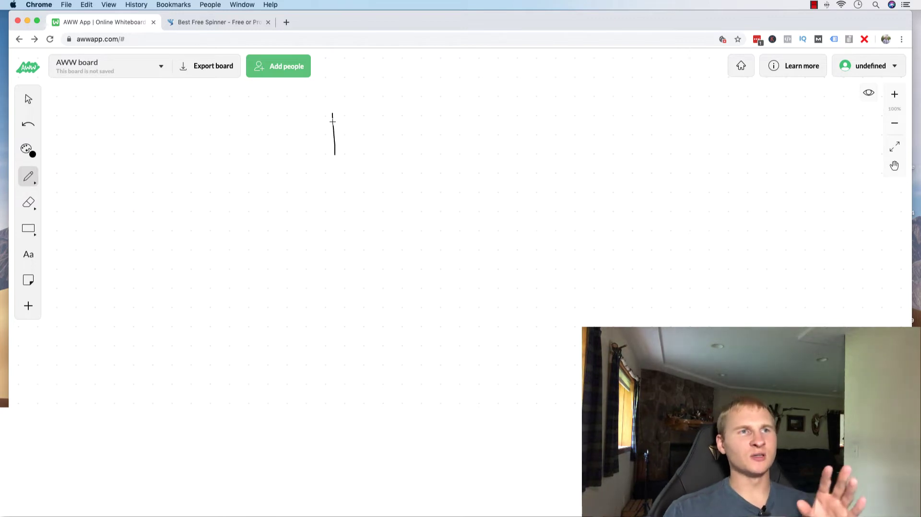
{"action": "mouse_move", "coordinate": [337, 112]}
{"action": "left_mouse_down"}
{"action": "mouse_move", "coordinate": [412, 176]}
{"action": "mouse_move", "coordinate": [308, 172]}
{"action": "left_mouse_up"}
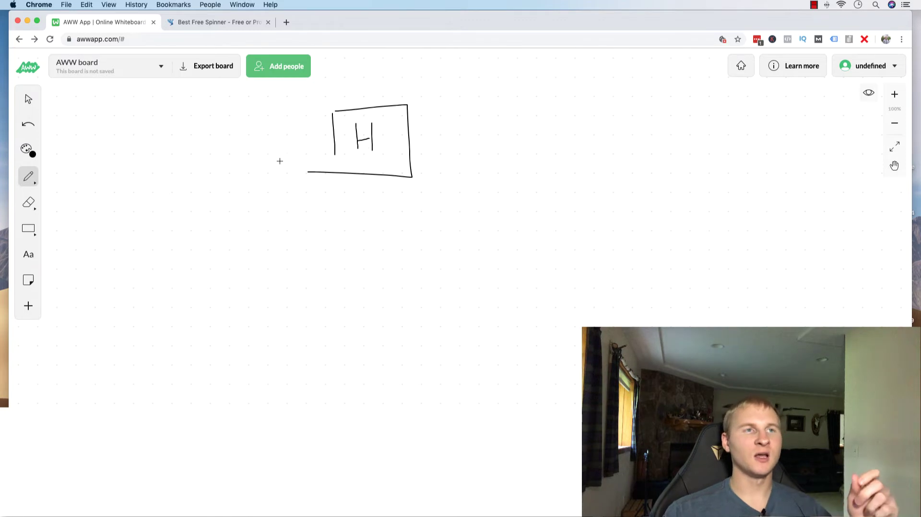
{"action": "mouse_move", "coordinate": [315, 176]}
{"action": "left_mouse_down"}
{"action": "mouse_move", "coordinate": [259, 210]}
{"action": "mouse_move", "coordinate": [331, 179]}
{"action": "mouse_move", "coordinate": [322, 195]}
{"action": "left_mouse_up"}
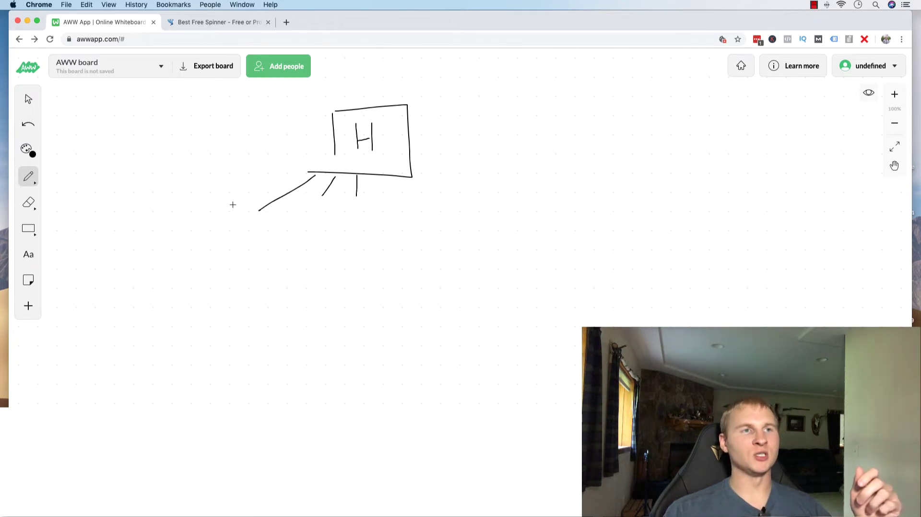
{"action": "left_click_drag", "start_coordinate": [229, 222], "coordinate": [243, 213]}
{"action": "mouse_move", "coordinate": [316, 201]}
{"action": "left_mouse_down"}
{"action": "mouse_move", "coordinate": [305, 210]}
{"action": "mouse_move", "coordinate": [357, 207]}
{"action": "mouse_move", "coordinate": [349, 216]}
{"action": "left_mouse_up"}
{"action": "mouse_move", "coordinate": [343, 223]}
{"action": "left_mouse_down"}
{"action": "mouse_move", "coordinate": [335, 230]}
{"action": "mouse_move", "coordinate": [352, 232]}
{"action": "left_mouse_up"}
{"action": "left_click_drag", "start_coordinate": [363, 223], "coordinate": [369, 228]}
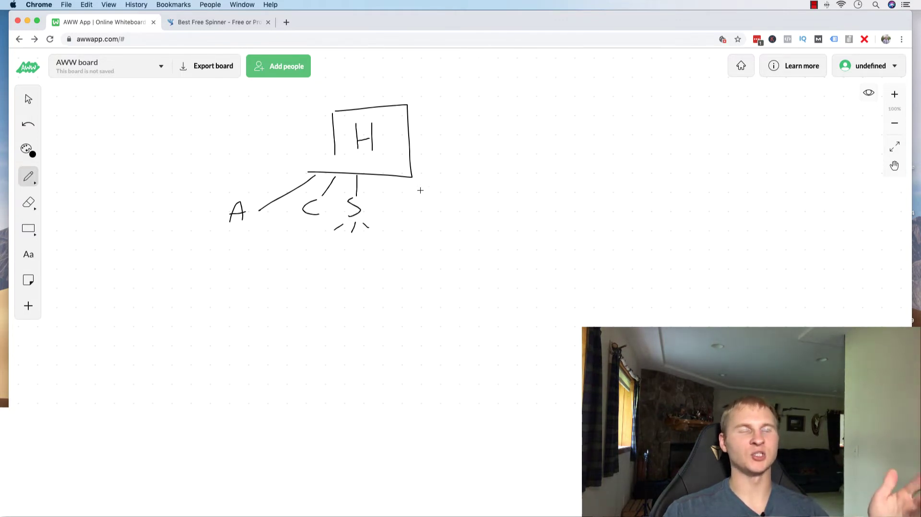
- Draw a line out to the right of the box and label it SA/LO
{"action": "mouse_move", "coordinate": [417, 178]}
{"action": "left_mouse_down"}
{"action": "mouse_move", "coordinate": [447, 186]}
{"action": "mouse_move", "coordinate": [459, 204]}
{"action": "mouse_move", "coordinate": [482, 203]}
{"action": "left_mouse_up"}
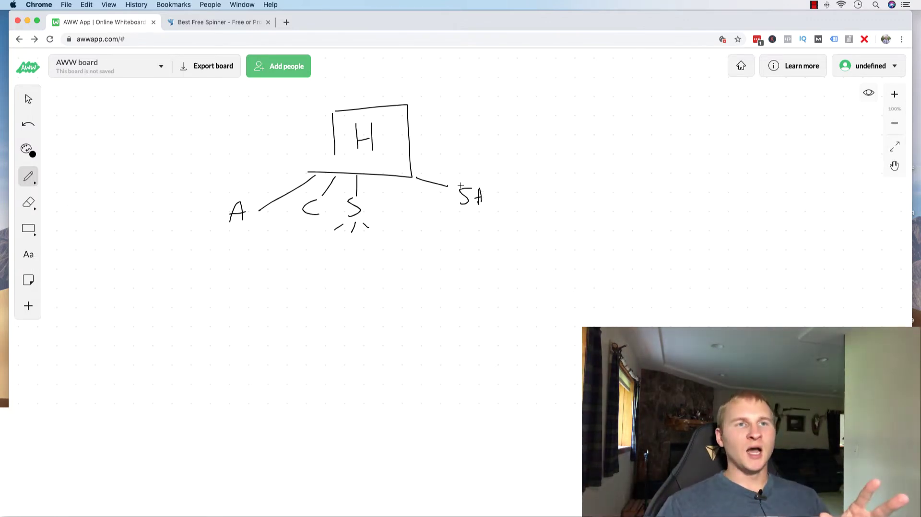
{"action": "mouse_move", "coordinate": [488, 203]}
{"action": "left_mouse_down"}
{"action": "mouse_move", "coordinate": [498, 187]}
{"action": "mouse_move", "coordinate": [512, 201]}
{"action": "left_mouse_up"}
{"action": "mouse_move", "coordinate": [518, 192]}
{"action": "left_mouse_down"}
{"action": "mouse_move", "coordinate": [514, 201]}
{"action": "mouse_move", "coordinate": [520, 192]}
{"action": "left_mouse_up"}
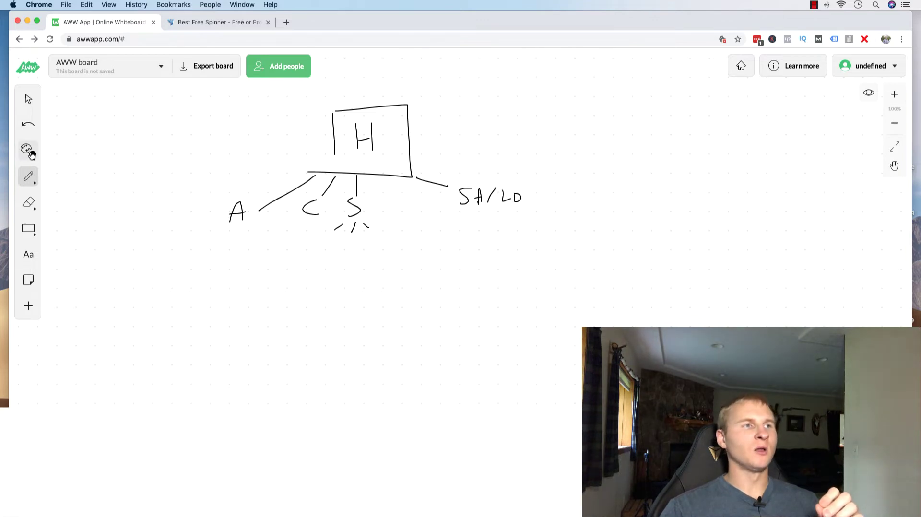
- Switch the pen to green and draw a box around SA/LO
{"action": "left_click", "coordinate": [28, 149]}
{"action": "left_click", "coordinate": [107, 150]}
{"action": "mouse_move", "coordinate": [445, 185]}
{"action": "left_mouse_down"}
{"action": "mouse_move", "coordinate": [531, 181]}
{"action": "mouse_move", "coordinate": [533, 210]}
{"action": "mouse_move", "coordinate": [440, 186]}
{"action": "left_mouse_up"}
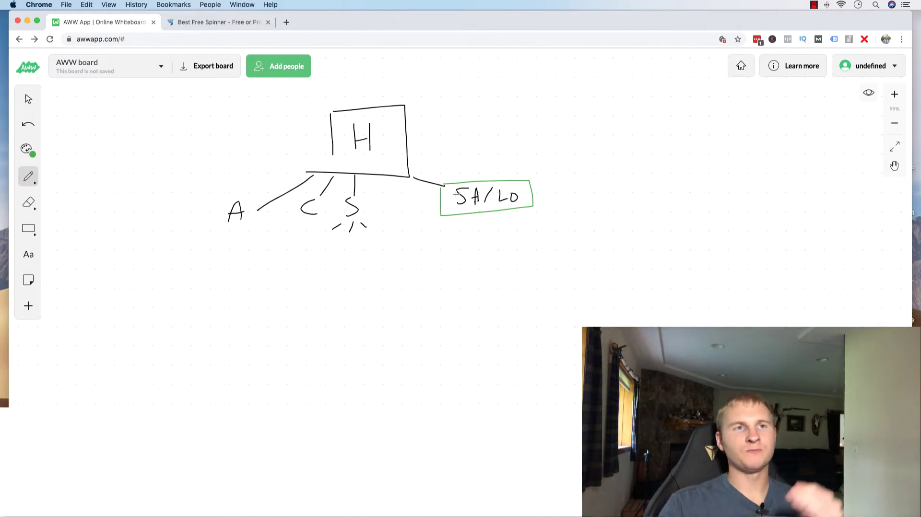
- Draw three green branches under SA/LO labelled O, S and KC
{"action": "left_click_drag", "start_coordinate": [444, 219], "coordinate": [428, 242]}
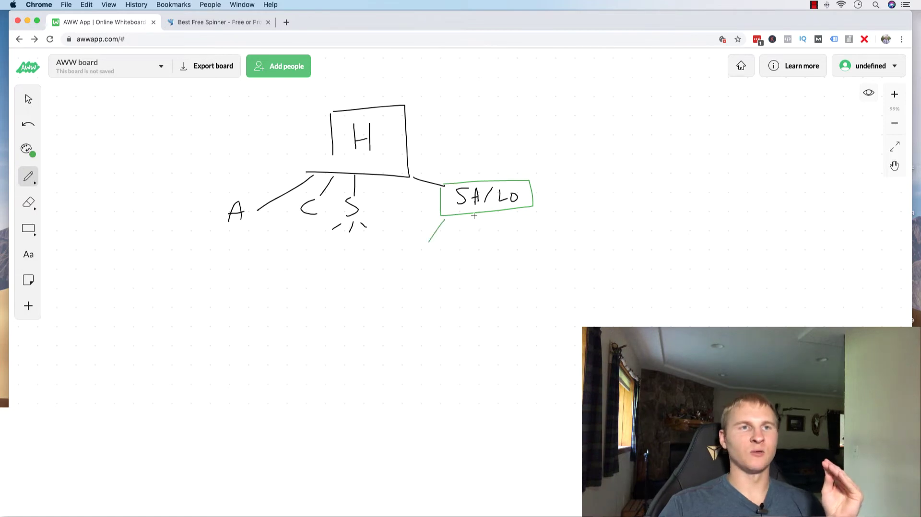
{"action": "left_click_drag", "start_coordinate": [474, 215], "coordinate": [475, 240]}
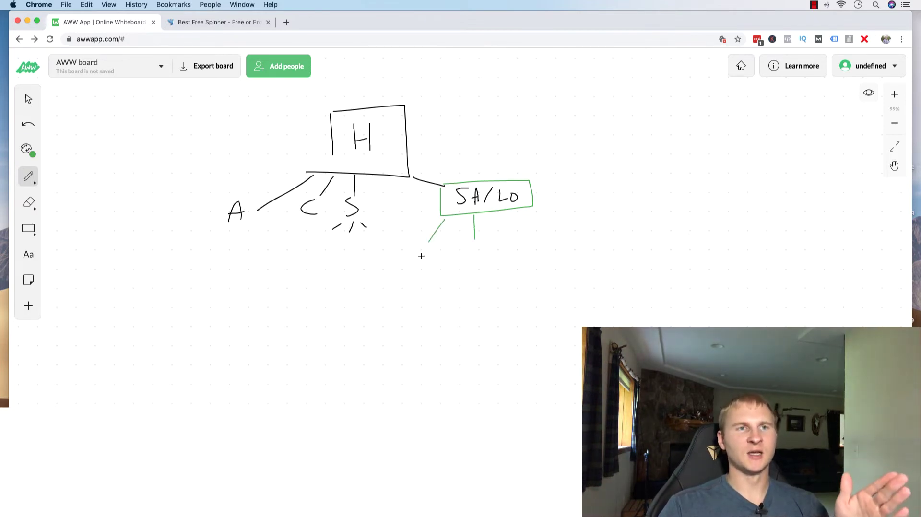
{"action": "mouse_move", "coordinate": [420, 248]}
{"action": "left_mouse_down"}
{"action": "mouse_move", "coordinate": [435, 261]}
{"action": "mouse_move", "coordinate": [424, 248]}
{"action": "mouse_move", "coordinate": [469, 245]}
{"action": "mouse_move", "coordinate": [465, 259]}
{"action": "left_mouse_up"}
{"action": "left_click_drag", "start_coordinate": [503, 212], "coordinate": [520, 252]}
{"action": "mouse_move", "coordinate": [535, 235]}
{"action": "left_mouse_down"}
{"action": "mouse_move", "coordinate": [534, 245]}
{"action": "mouse_move", "coordinate": [543, 244]}
{"action": "left_mouse_up"}
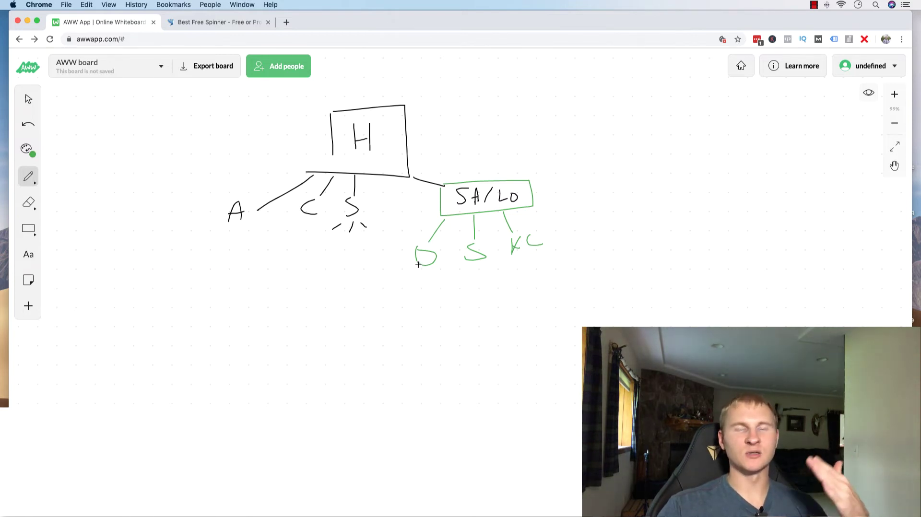
{"action": "left_click_drag", "start_coordinate": [431, 238], "coordinate": [427, 250]}
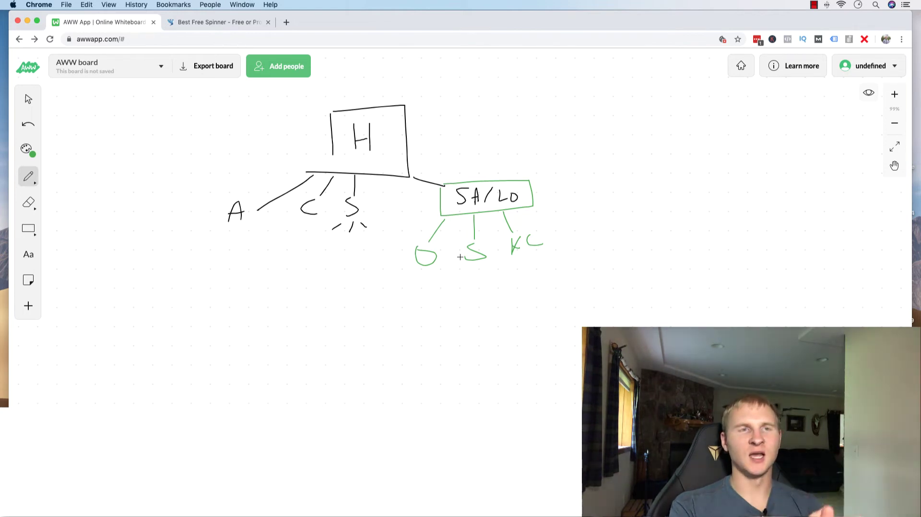
- Switch to the Best Free Spinner tab showing the spintax plumbing sentence
{"action": "key", "text": "ctrl+Tab"}
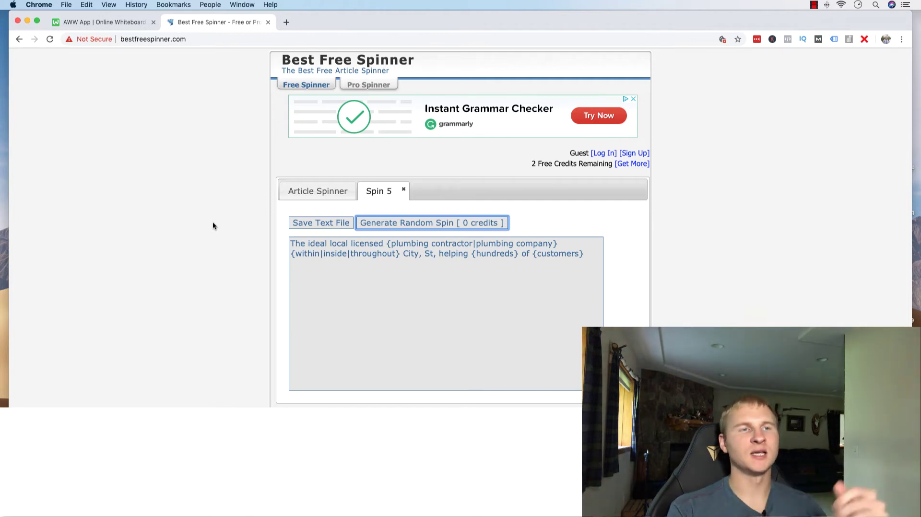
- Highlight the 'plumbing contractor' alternative in the spintax sentence, then clear the selection
{"action": "left_click", "coordinate": [318, 191]}
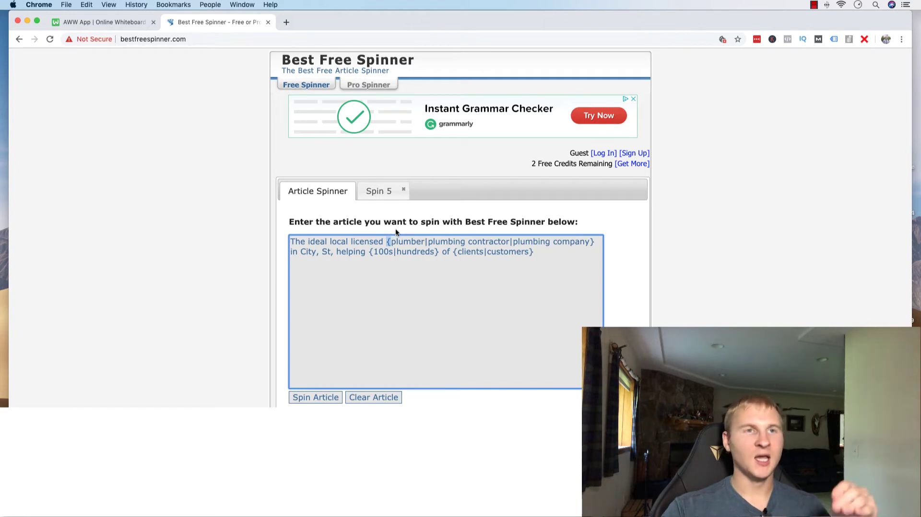
{"action": "left_click_drag", "start_coordinate": [392, 242], "coordinate": [507, 242]}
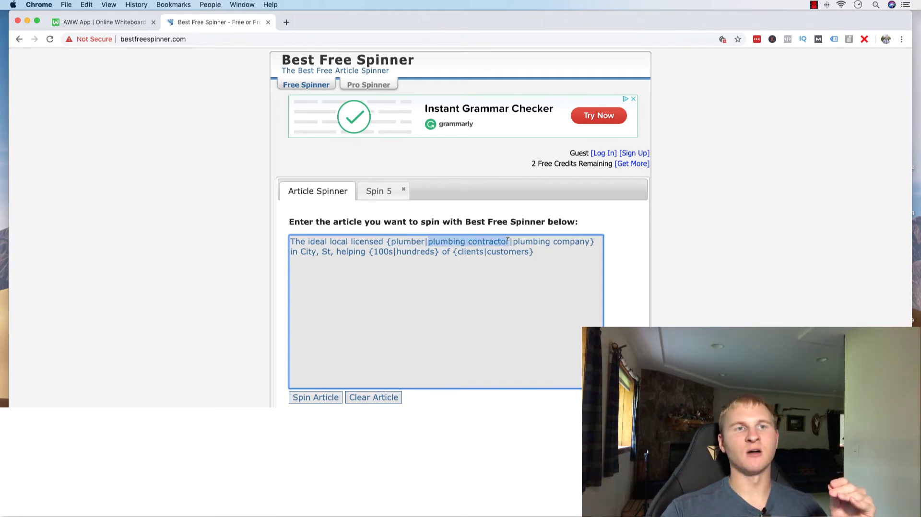
{"action": "left_click", "coordinate": [429, 241]}
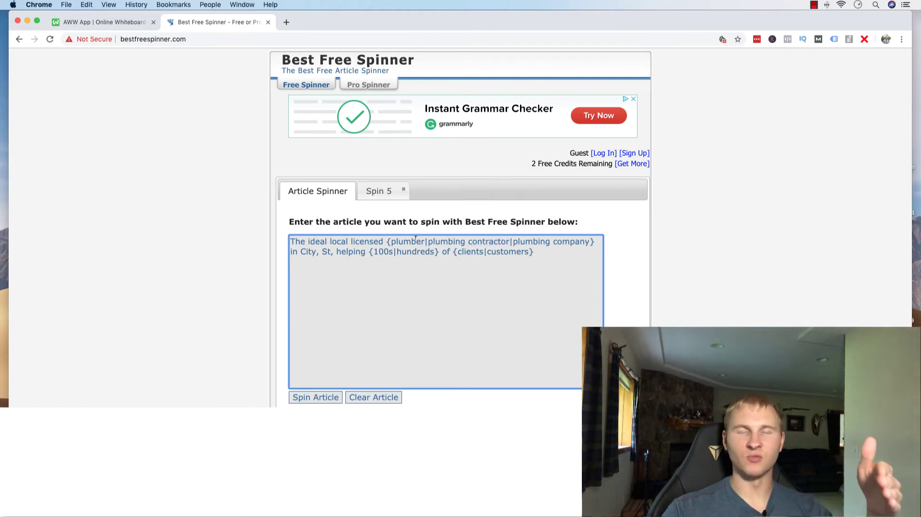
{"action": "left_click_drag", "start_coordinate": [429, 242], "coordinate": [510, 242]}
{"action": "left_click", "coordinate": [512, 242]}
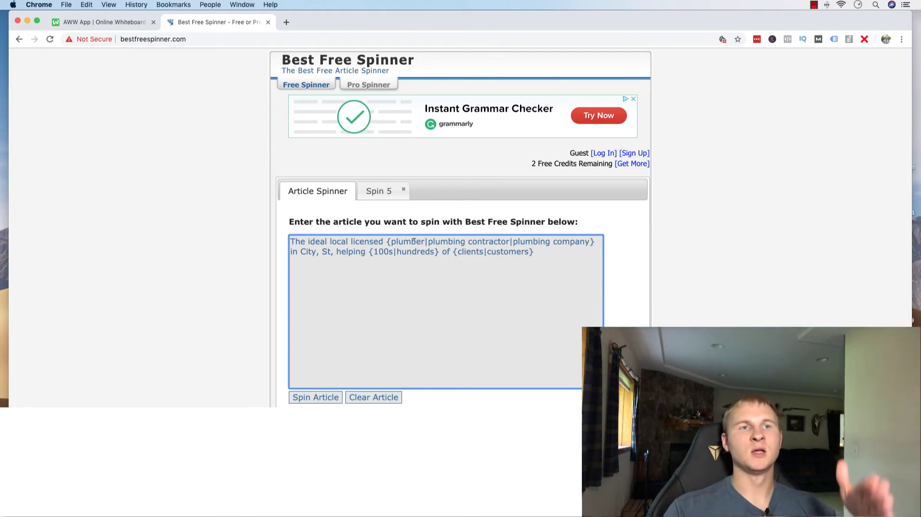
- Draw green page boxes under the O, S and KC labels, then return to the spinner
{"action": "left_click", "coordinate": [124, 22]}
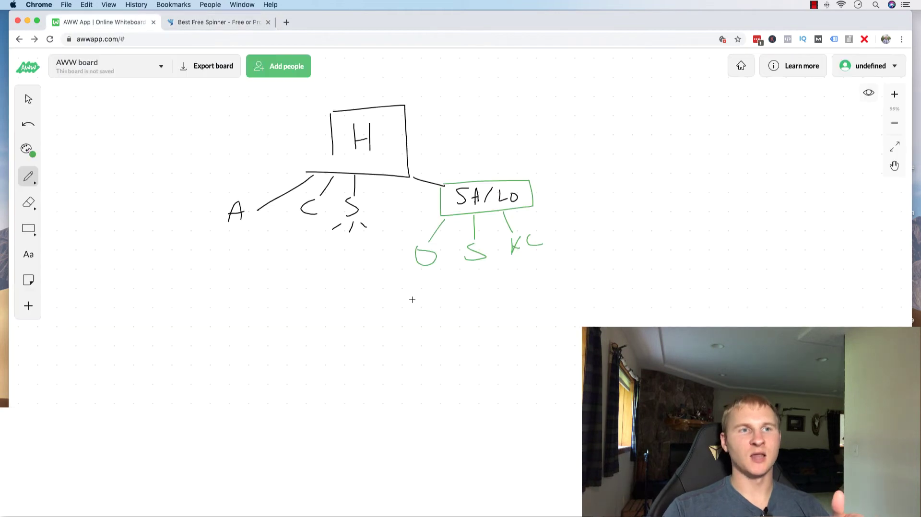
{"action": "mouse_move", "coordinate": [393, 279]}
{"action": "left_mouse_down"}
{"action": "mouse_move", "coordinate": [393, 309]}
{"action": "mouse_move", "coordinate": [392, 271]}
{"action": "mouse_move", "coordinate": [439, 315]}
{"action": "mouse_move", "coordinate": [389, 313]}
{"action": "left_mouse_up"}
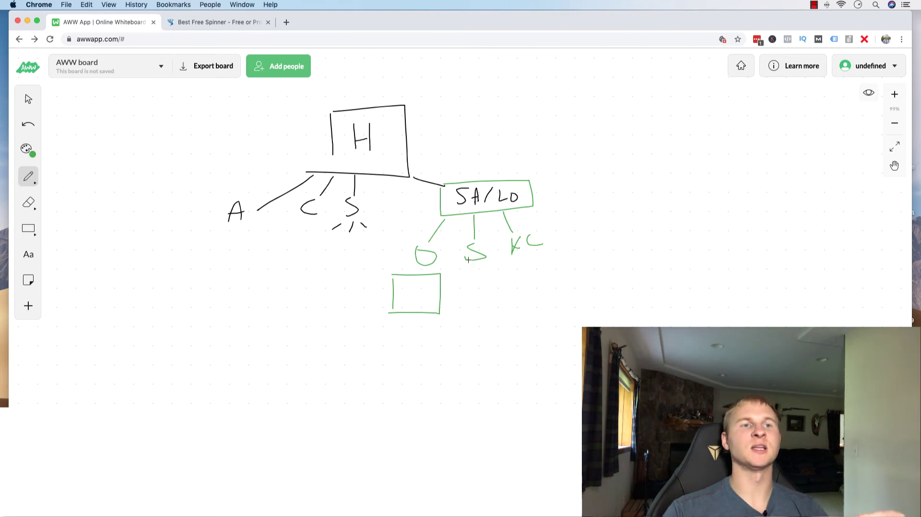
{"action": "left_click", "coordinate": [223, 21]}
{"action": "left_click", "coordinate": [103, 22]}
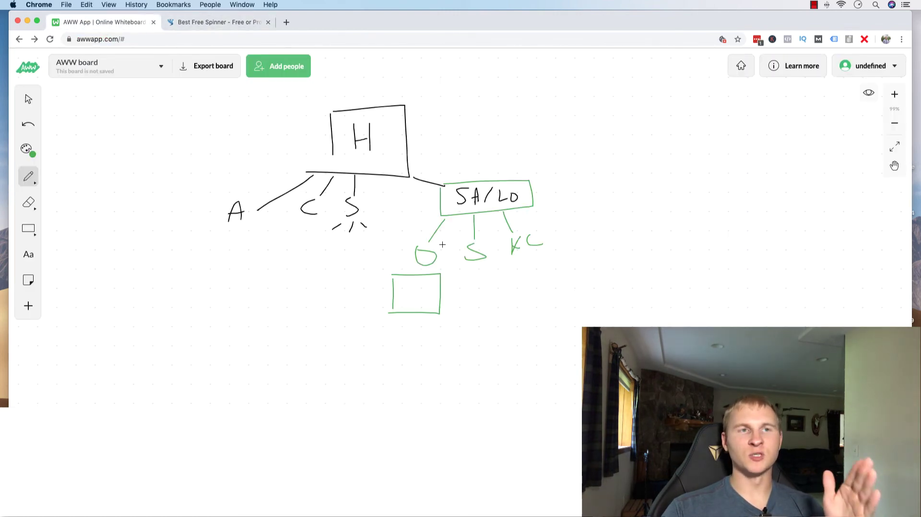
{"action": "mouse_move", "coordinate": [464, 270]}
{"action": "left_mouse_down"}
{"action": "mouse_move", "coordinate": [466, 298]}
{"action": "mouse_move", "coordinate": [490, 278]}
{"action": "mouse_move", "coordinate": [465, 299]}
{"action": "left_mouse_up"}
{"action": "mouse_move", "coordinate": [528, 261]}
{"action": "left_mouse_down"}
{"action": "mouse_move", "coordinate": [529, 293]}
{"action": "mouse_move", "coordinate": [559, 297]}
{"action": "mouse_move", "coordinate": [520, 296]}
{"action": "left_mouse_up"}
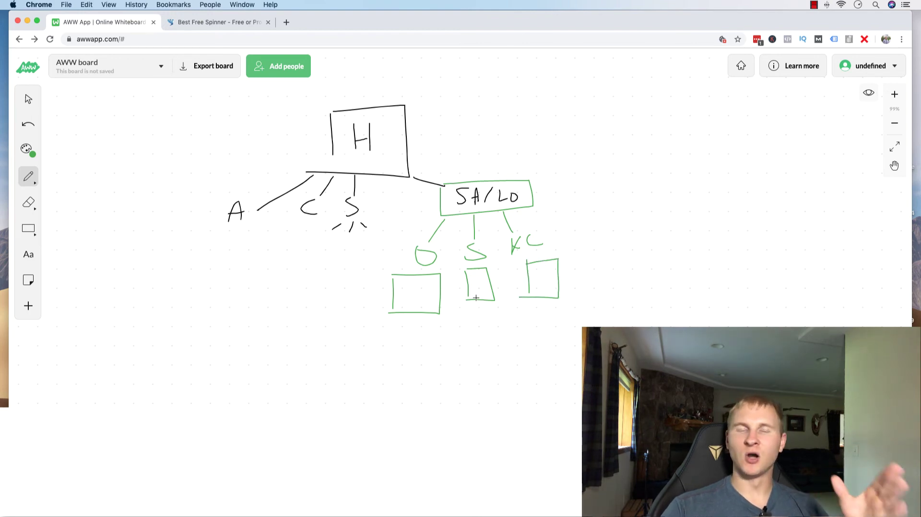
{"action": "key", "text": "ctrl+Tab"}
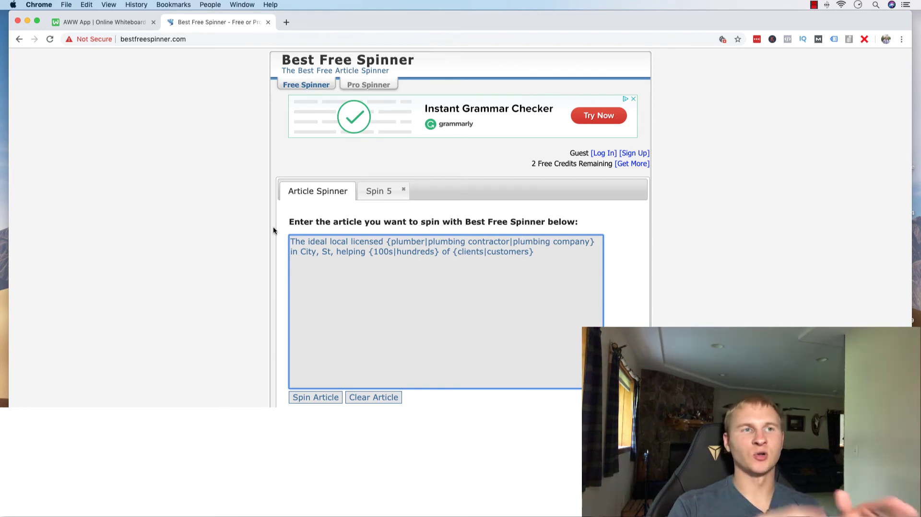
- Highlight 'helping' and the {100s|hundreds} alternative in the spintax text, then deselect
{"action": "left_click", "coordinate": [372, 251]}
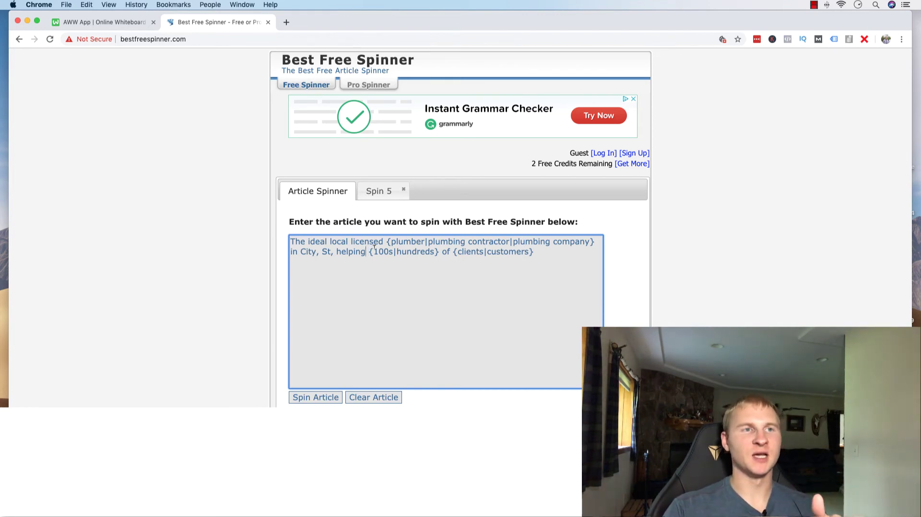
{"action": "left_click_drag", "start_coordinate": [337, 250], "coordinate": [397, 250]}
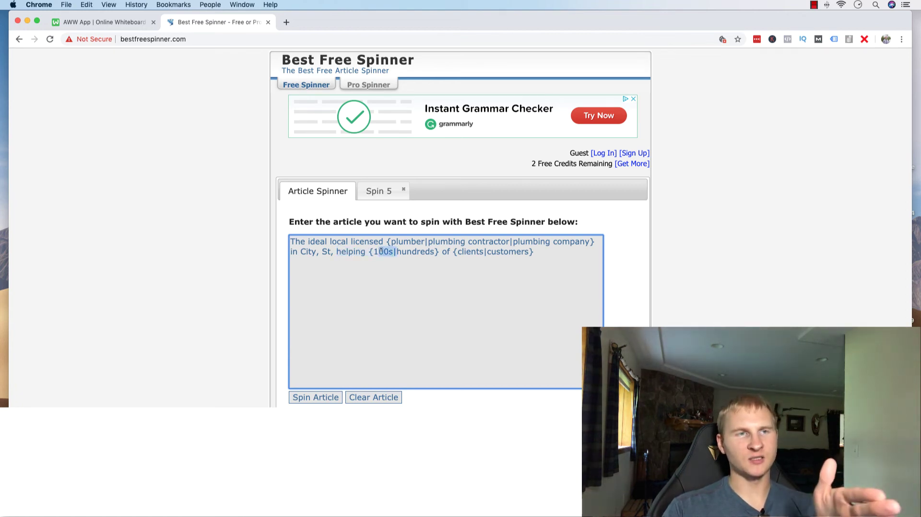
{"action": "left_click_drag", "start_coordinate": [397, 251], "coordinate": [524, 251]}
{"action": "left_click", "coordinate": [454, 250]}
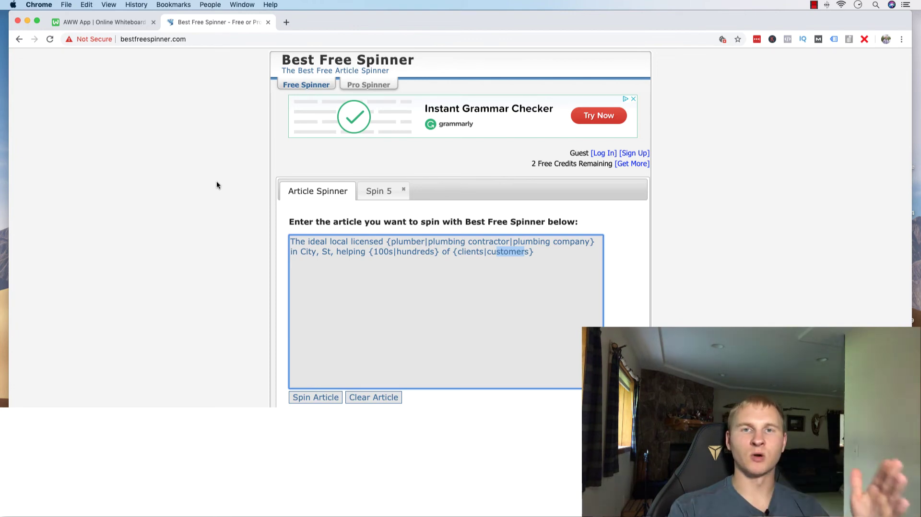
- Draw a fourth green branch right of SA/LO ending in a small page box
{"action": "left_click", "coordinate": [114, 21]}
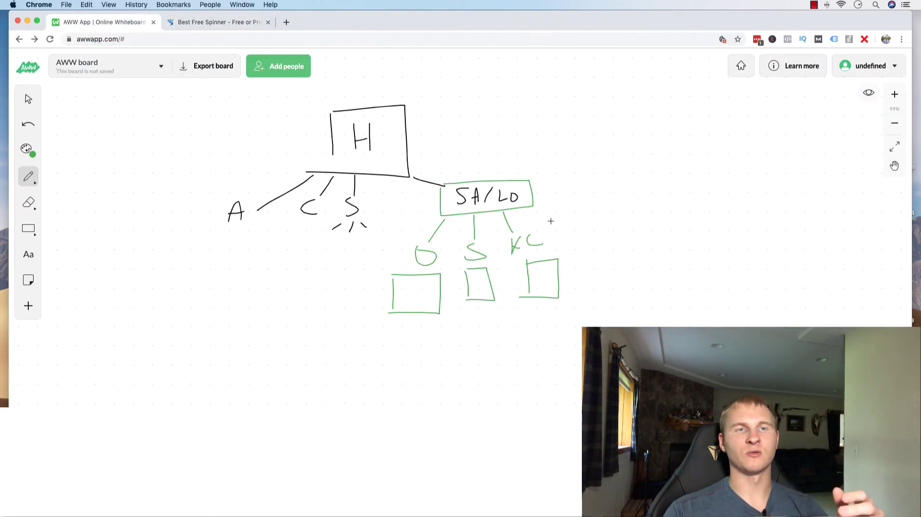
{"action": "left_click_drag", "start_coordinate": [541, 207], "coordinate": [586, 226]}
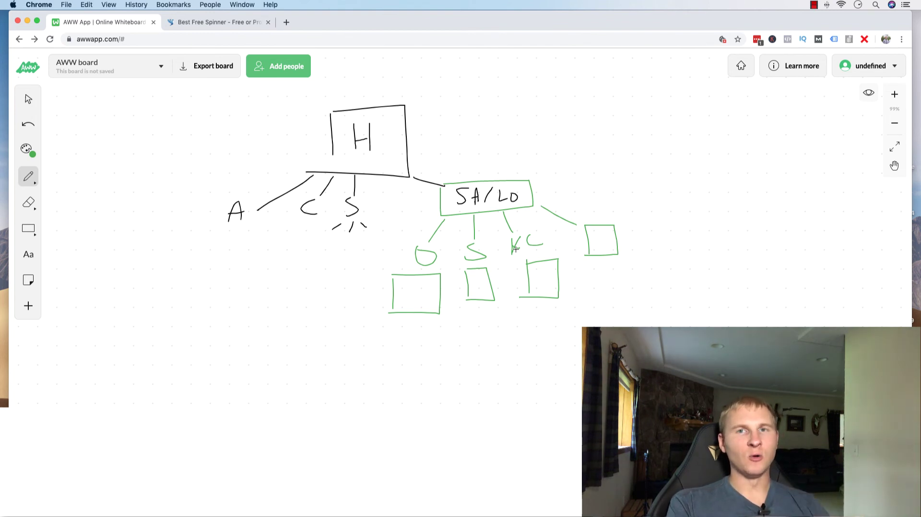
{"action": "left_click", "coordinate": [229, 20]}
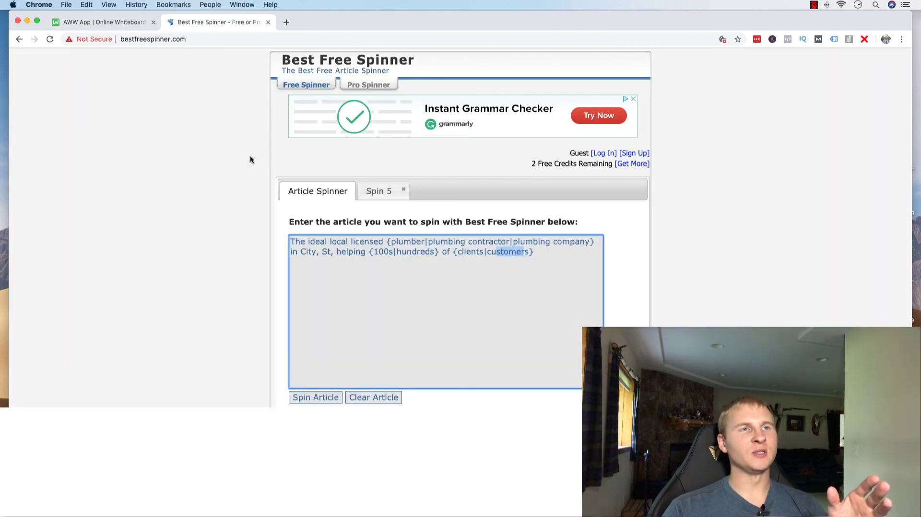
{"action": "left_click", "coordinate": [103, 22]}
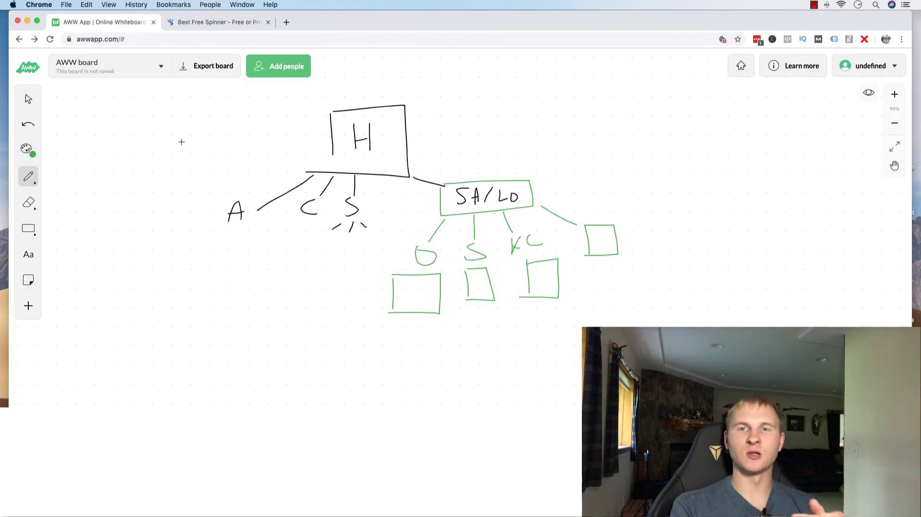